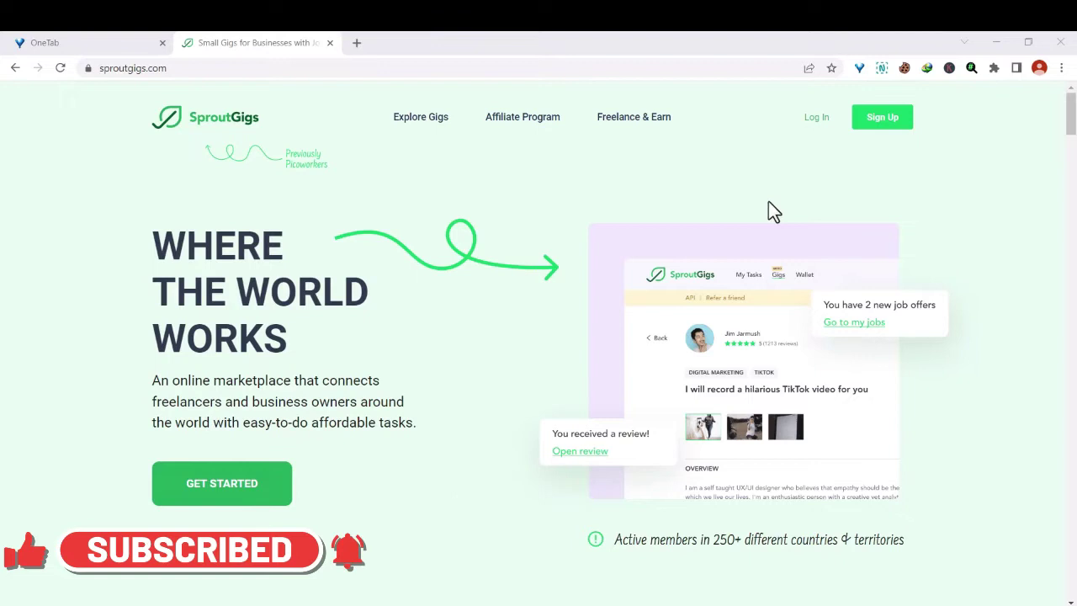
- Open the sign-up form and fill Real name and Email from saved autofill suggestions
click(875, 126)
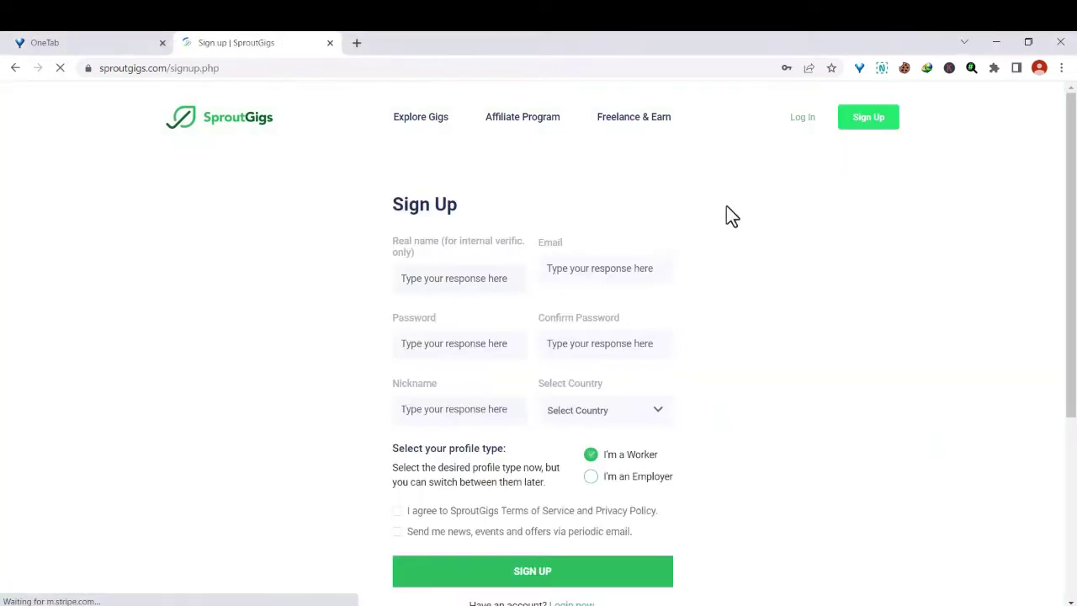
click(408, 278)
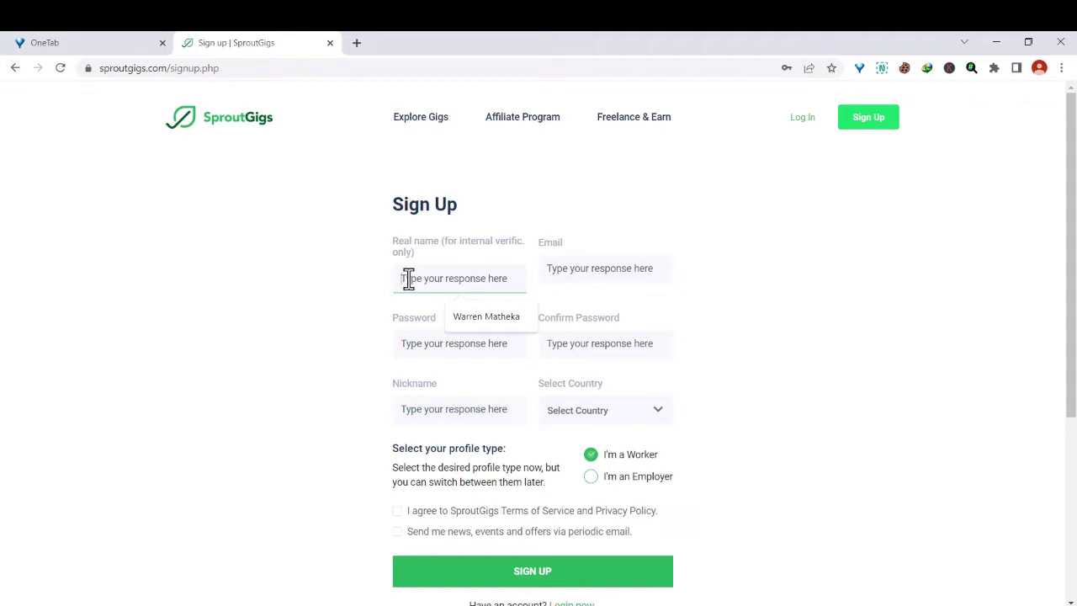
click(483, 317)
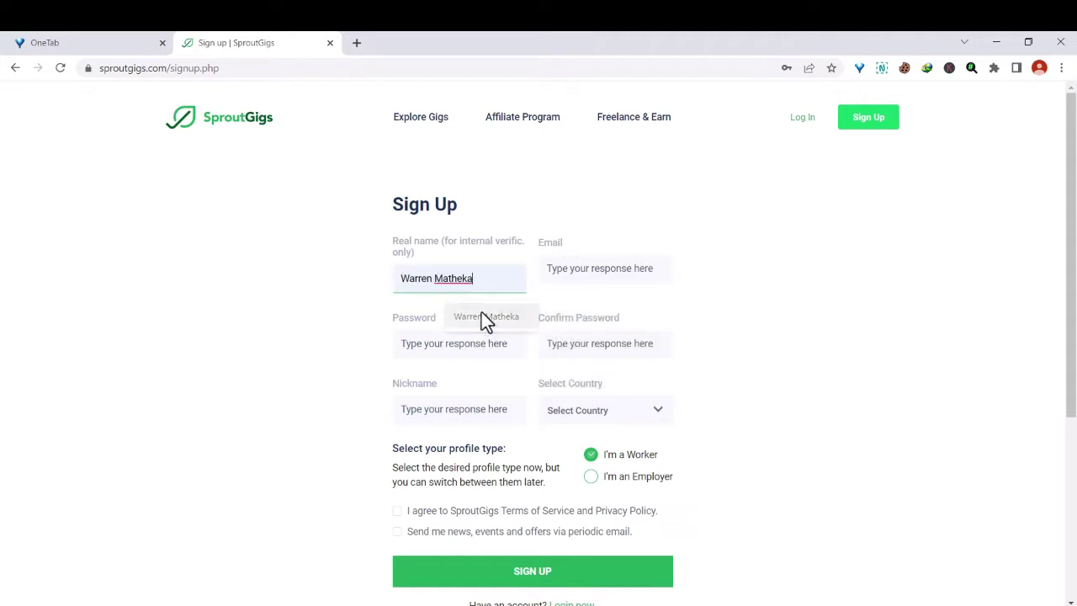
click(568, 268)
click(622, 301)
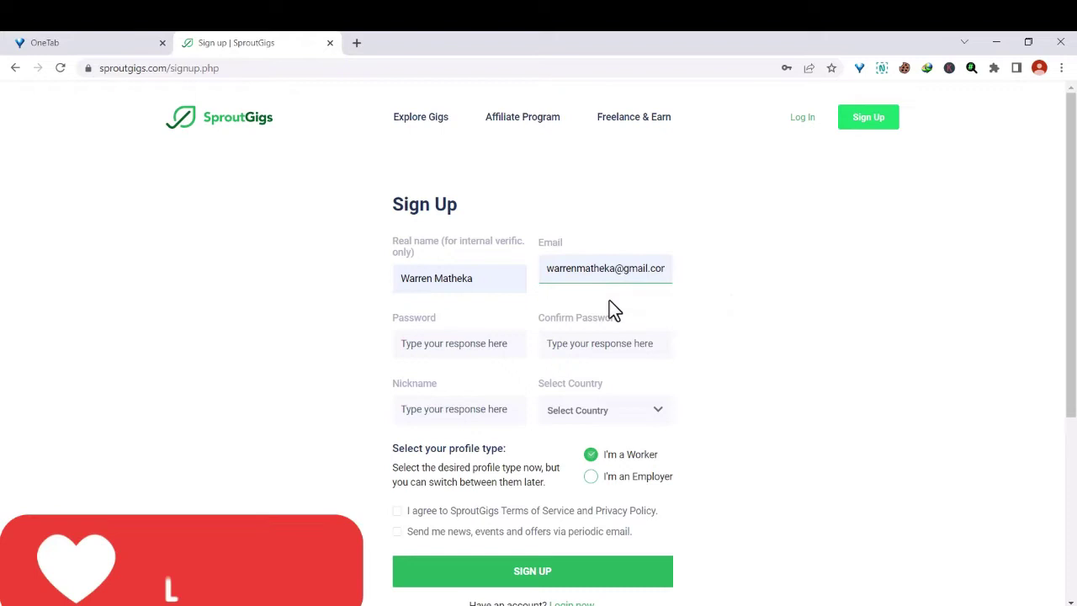
- Enter the account password in both the Password and Confirm Password fields
click(458, 345)
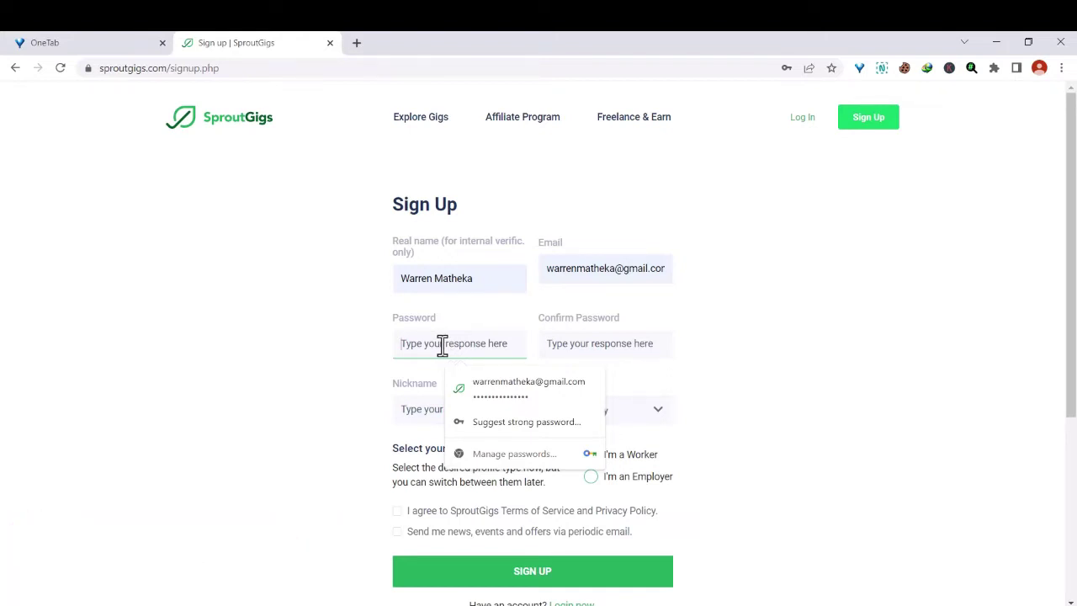
text(••)
click(586, 341)
text(••)
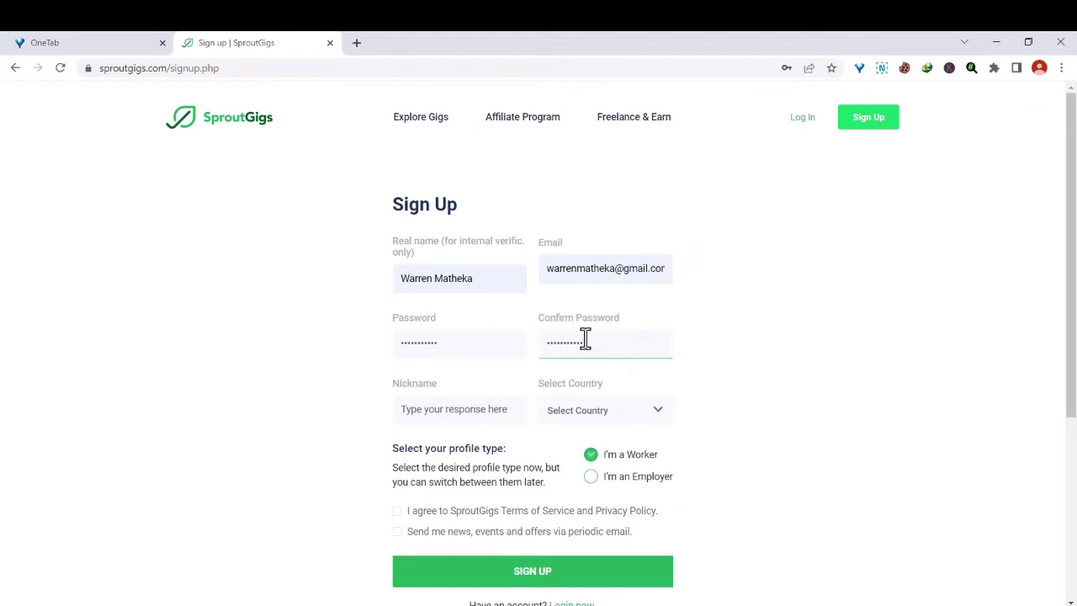
- Type a nickname for the new worker account into the Nickname field
click(473, 410)
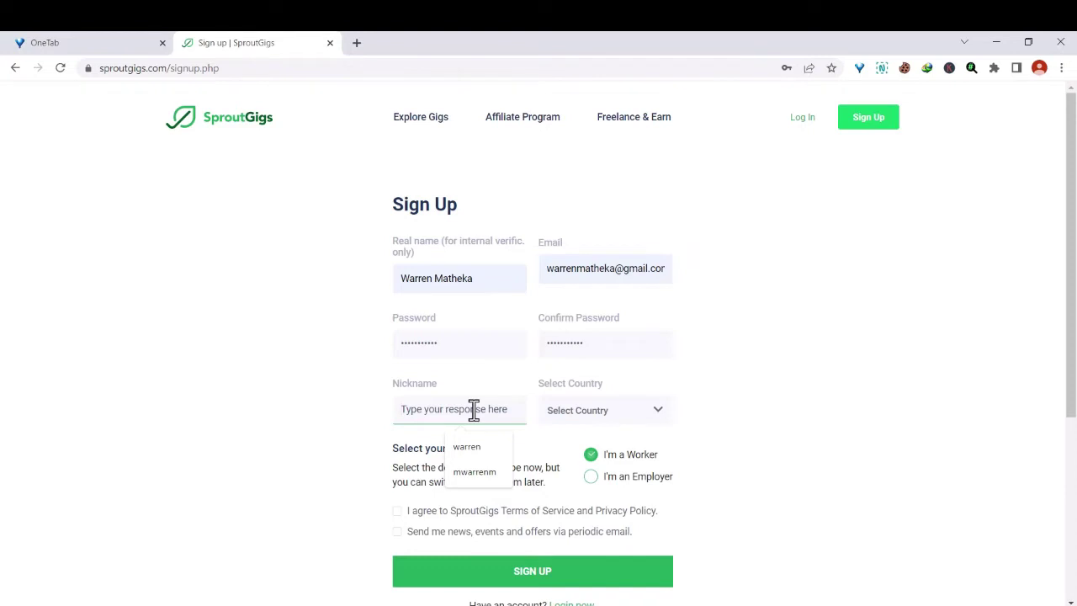
text(qwe)
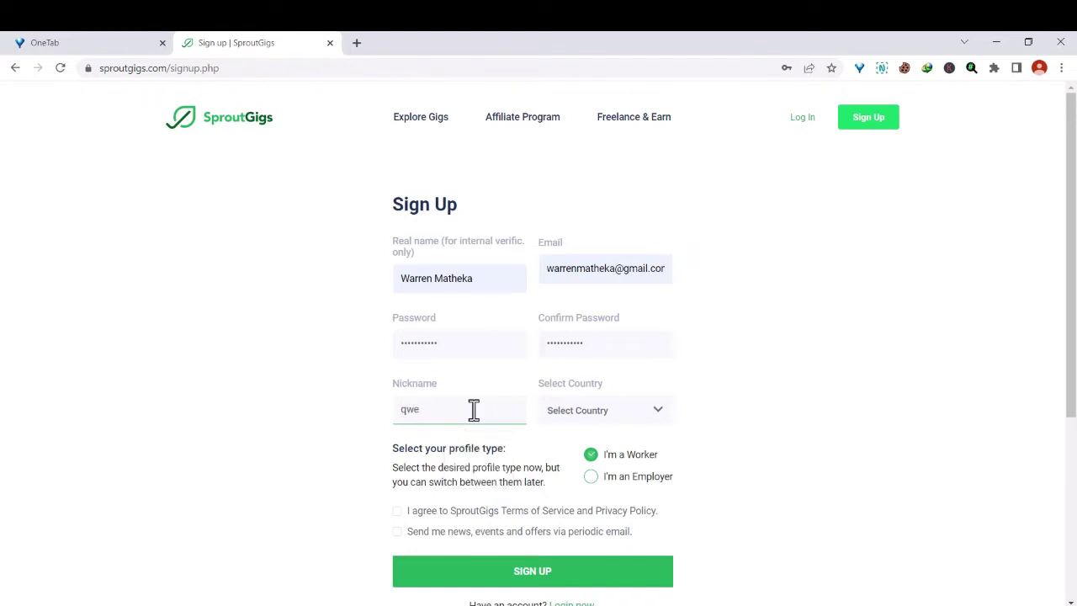
text(w)
text(rrenm)
- Choose Kenya from the Select Country dropdown on the sign-up form
click(623, 411)
scroll(623, 450, down, 3)
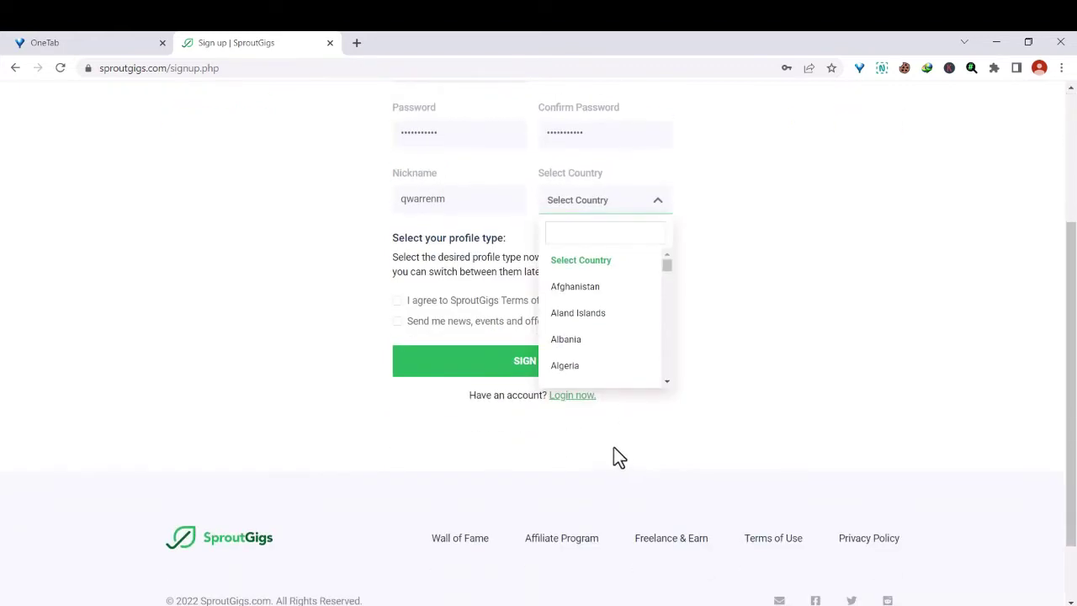
scroll(587, 287, down, 9)
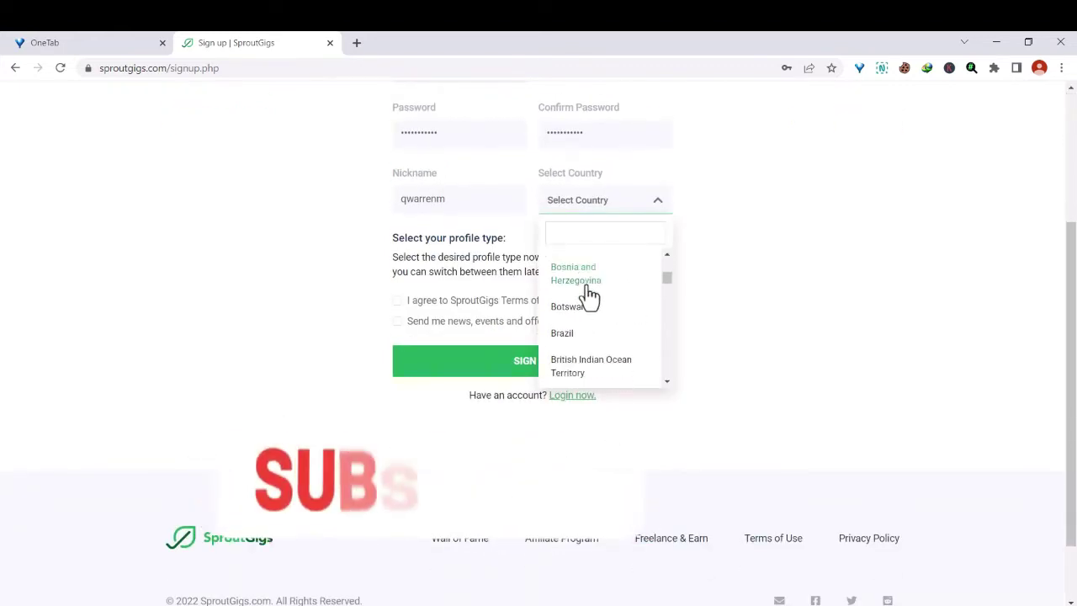
scroll(589, 294, down, 16)
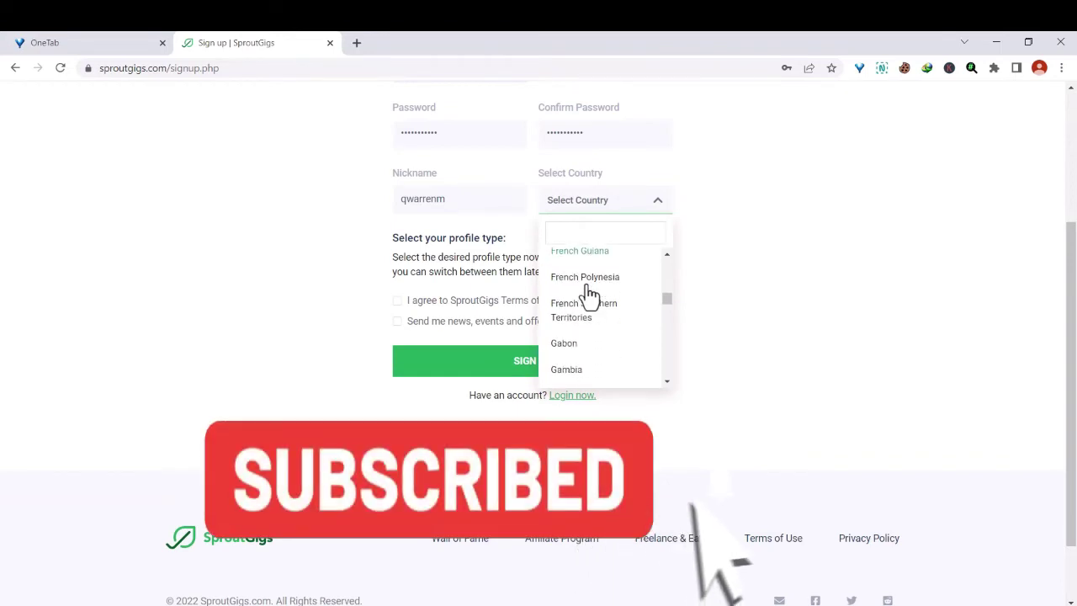
scroll(589, 294, down, 12)
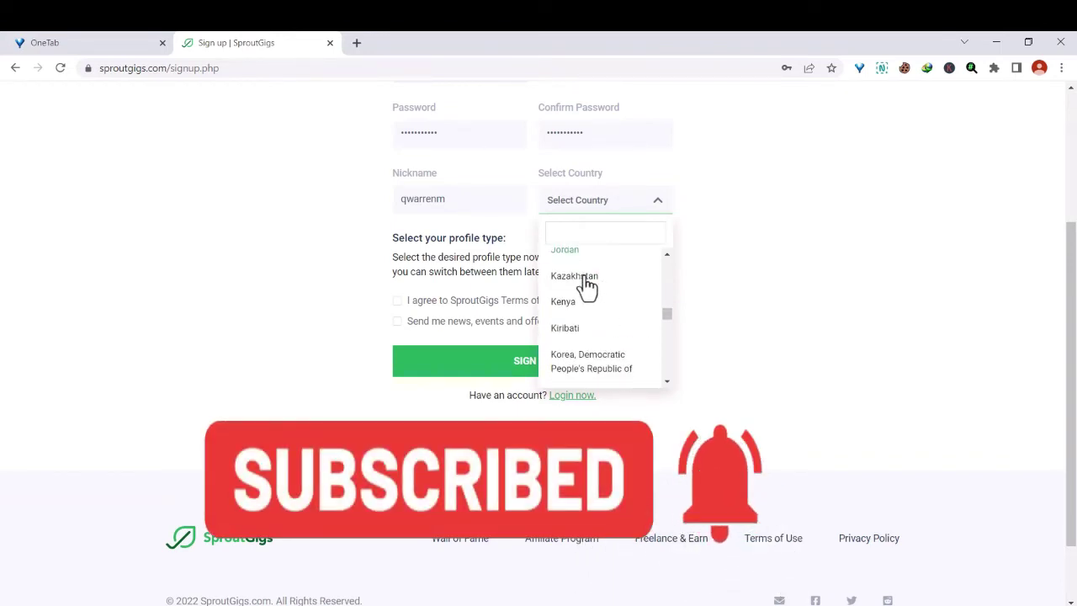
scroll(585, 288, down, 1)
scroll(571, 311, up, 1)
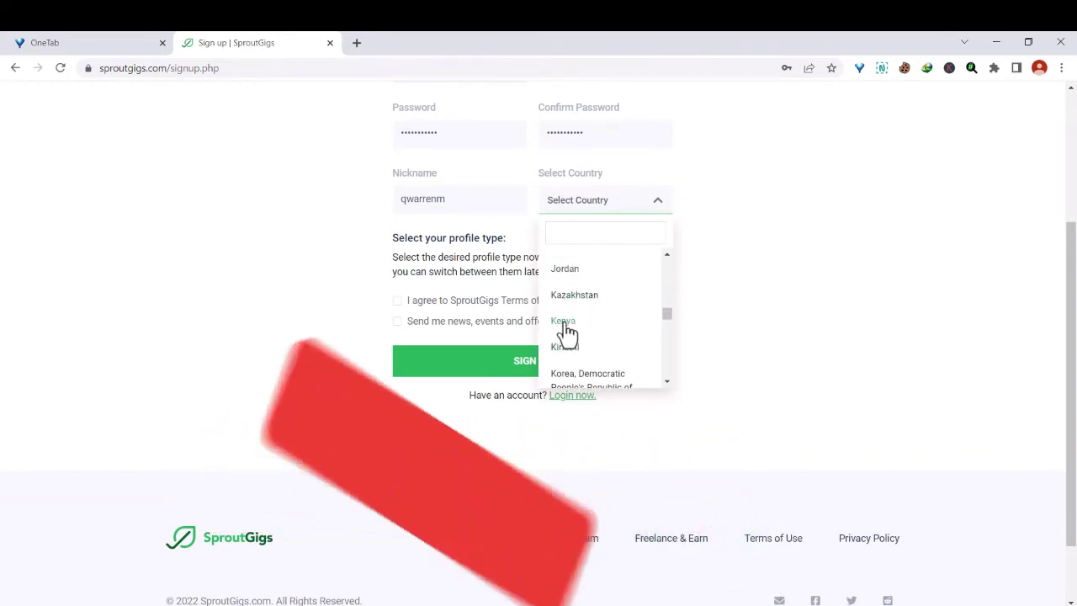
click(567, 323)
scroll(668, 327, up, 1)
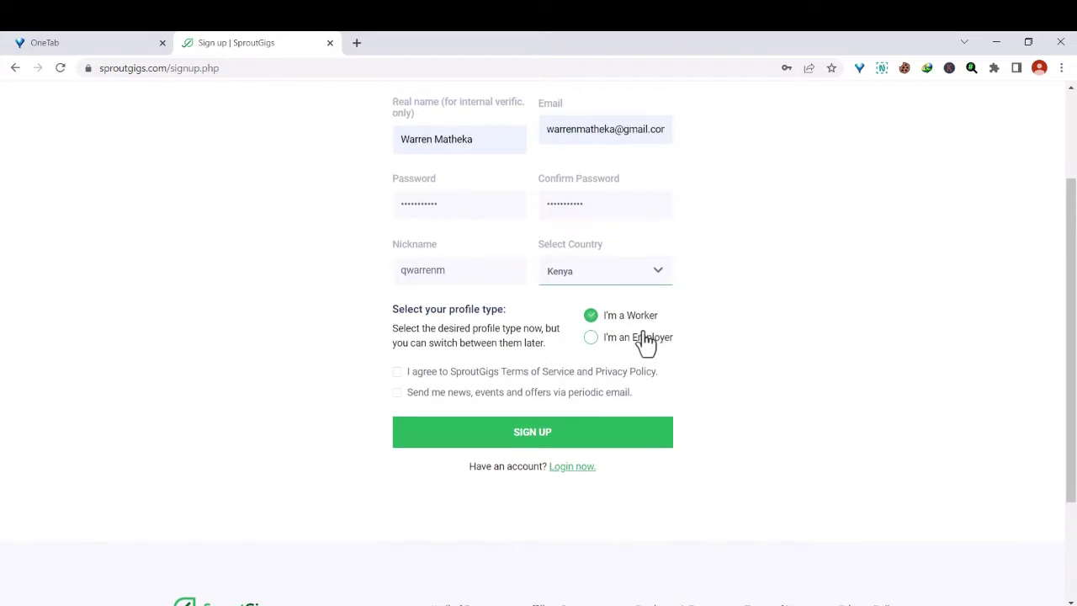
scroll(645, 336, up, 1)
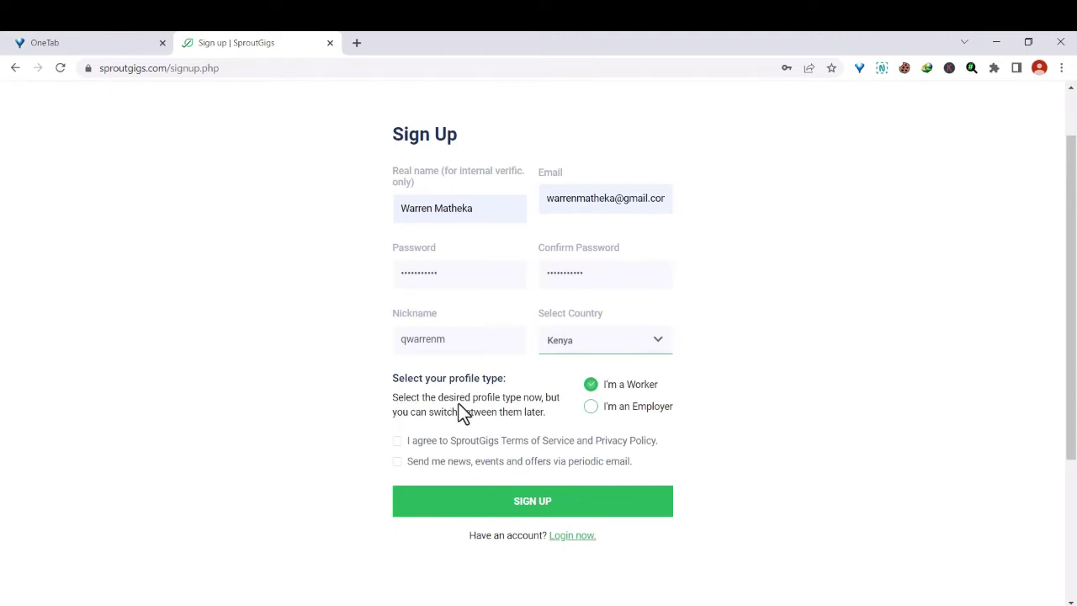
- Tick the SproutGigs Terms checkbox, submit the registration, and dismiss Chrome's password-update prompt
scroll(459, 410, down, 1)
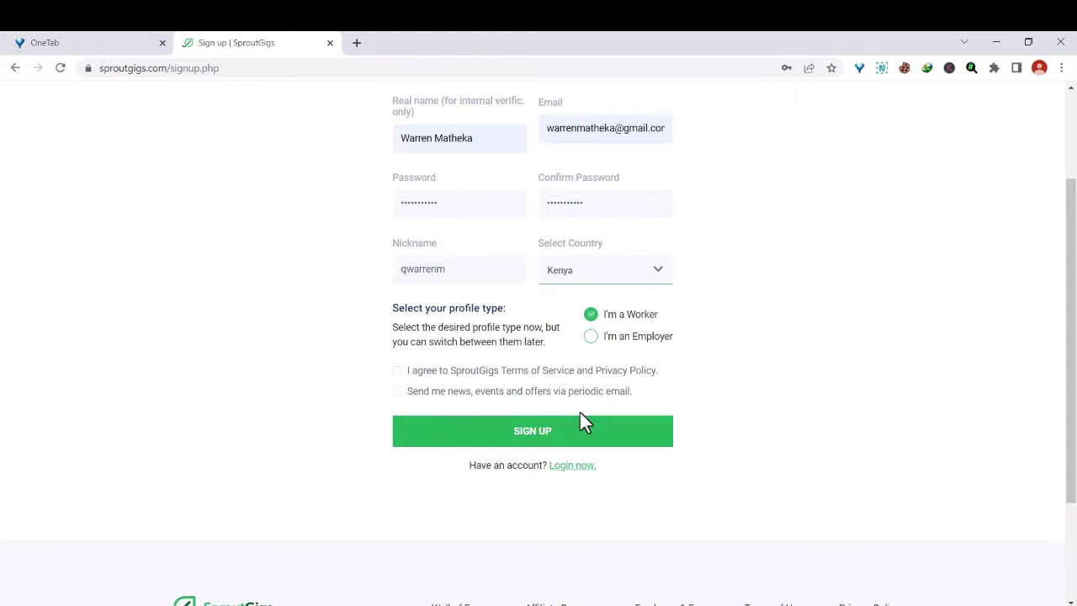
click(391, 370)
click(397, 373)
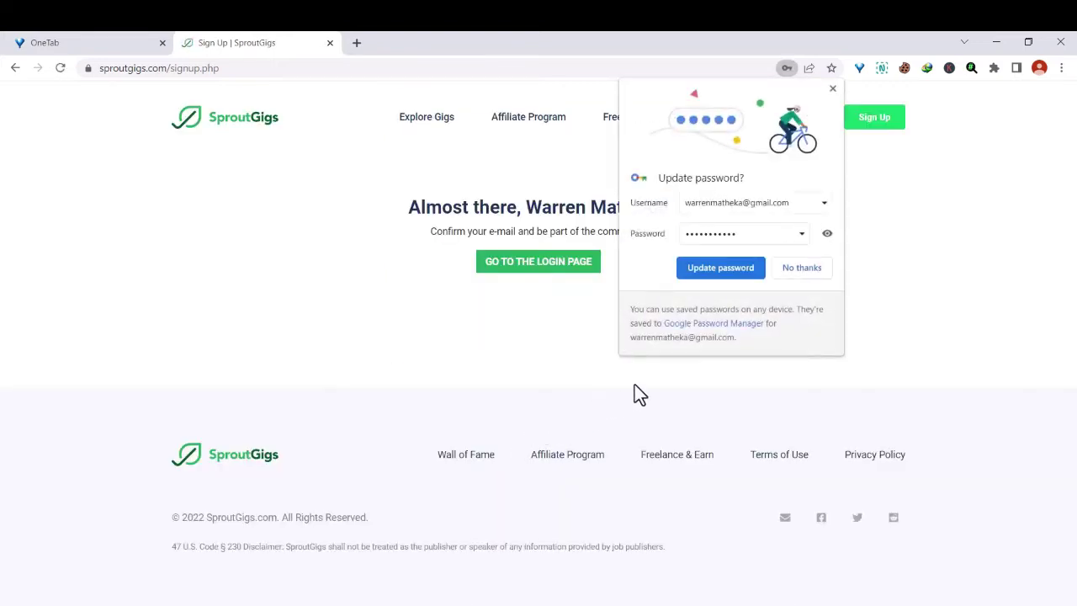
click(832, 89)
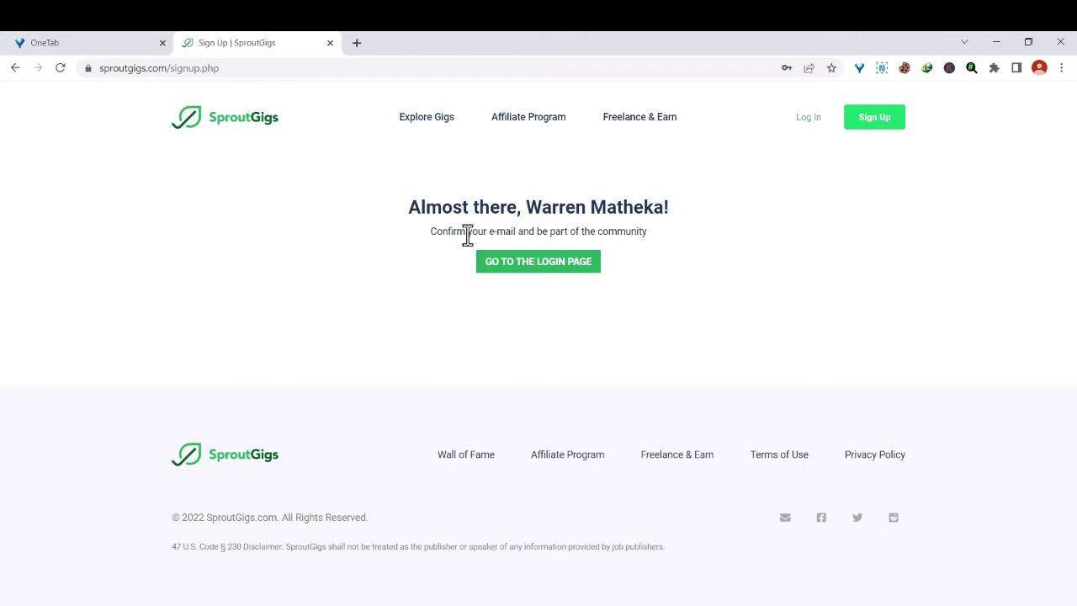
- In a new tab, open the 'Welcome to SproutGigs!' email from the Gmail inbox
click(355, 43)
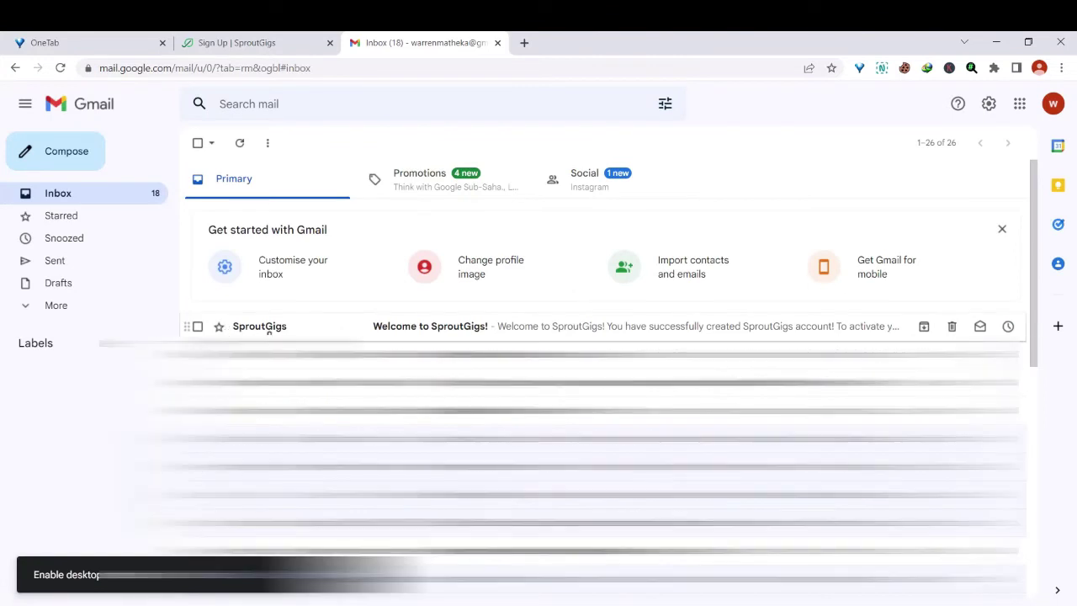
click(429, 328)
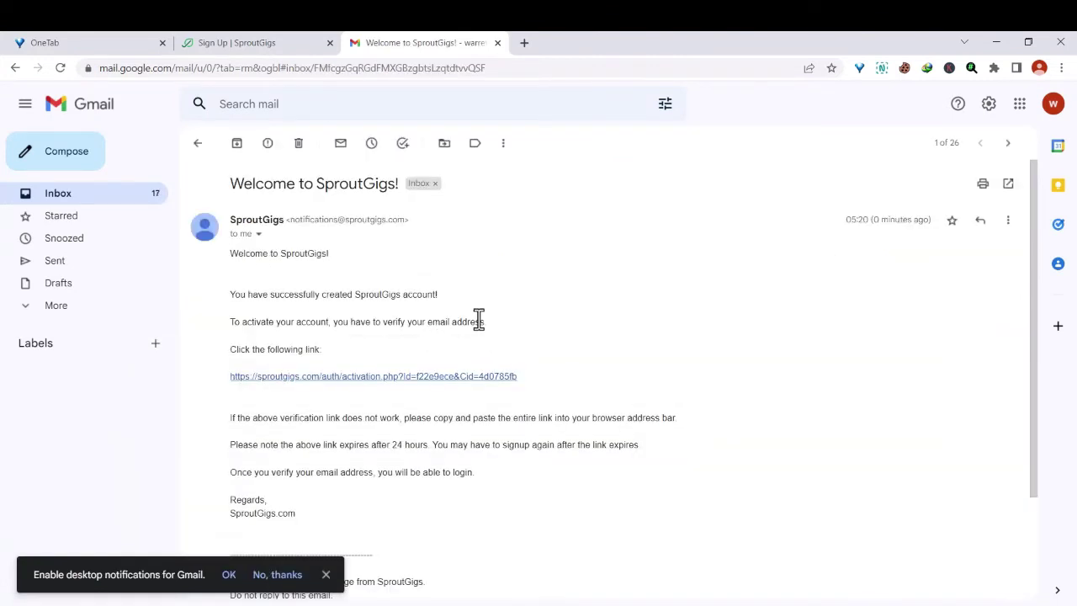
scroll(477, 318, down, 1)
scroll(476, 319, down, 1)
scroll(476, 328, up, 2)
- Follow the welcome email's activation link to reach the signed-in Browse Gigs page
click(344, 377)
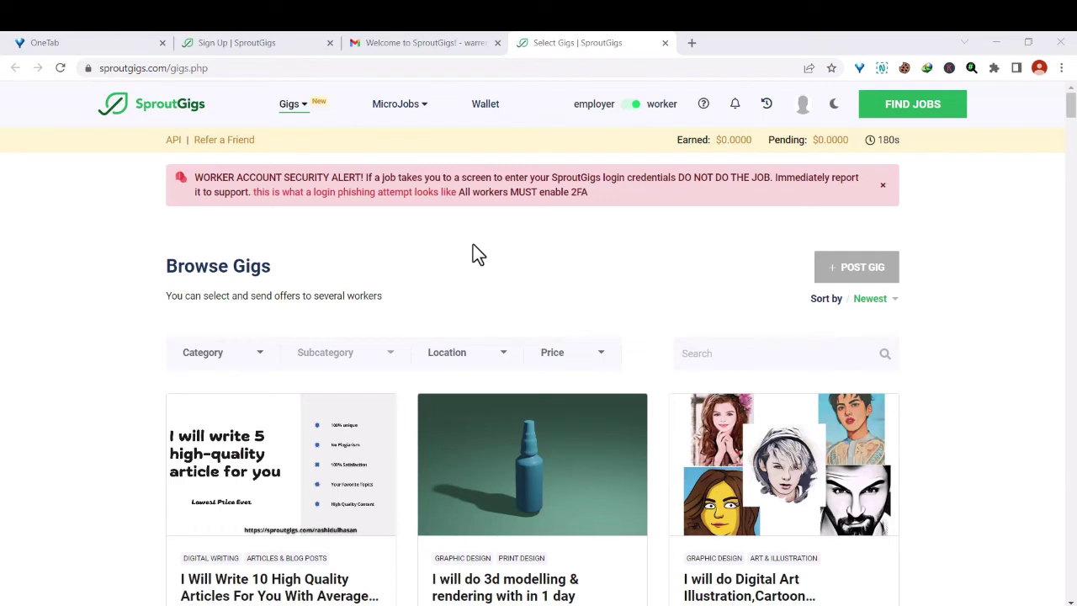
- Go to FIND JOBS and agree to the Community Rules, revealing the 900-result Micro Jobs list
click(919, 115)
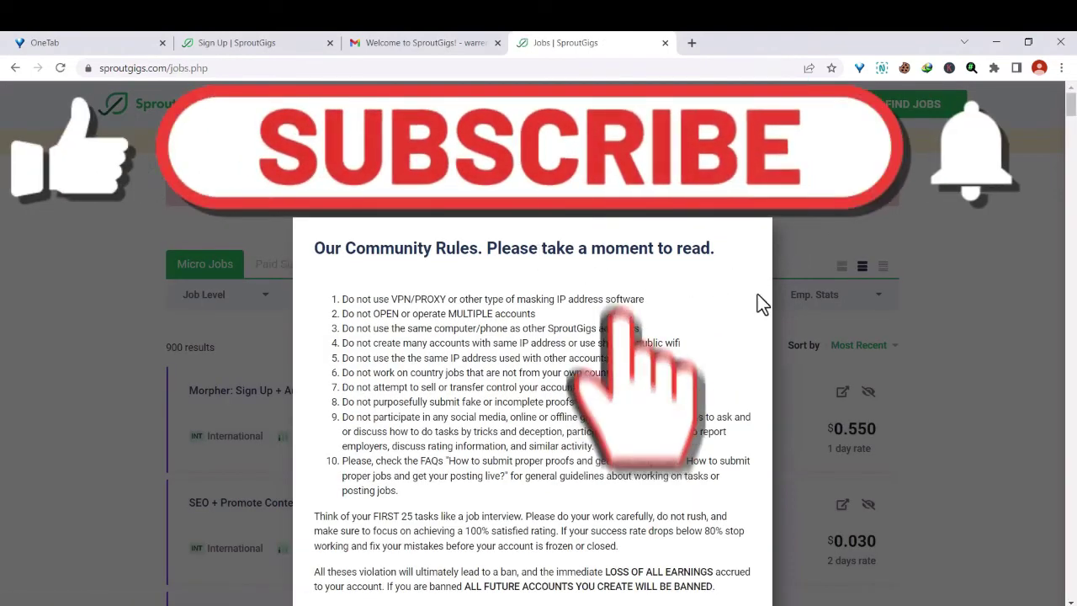
scroll(679, 313, down, 1)
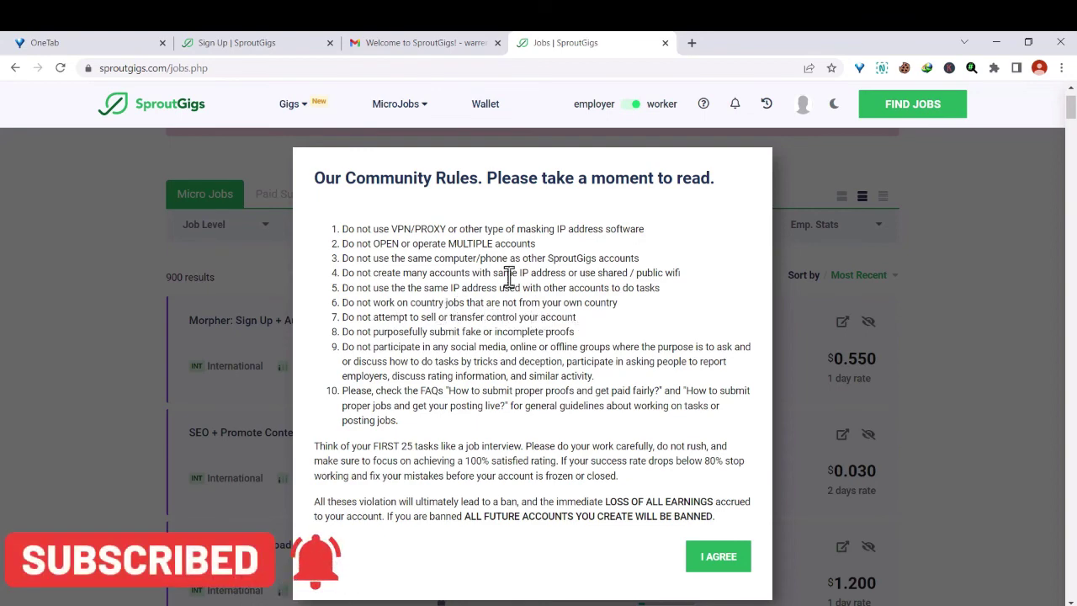
scroll(517, 267, down, 2)
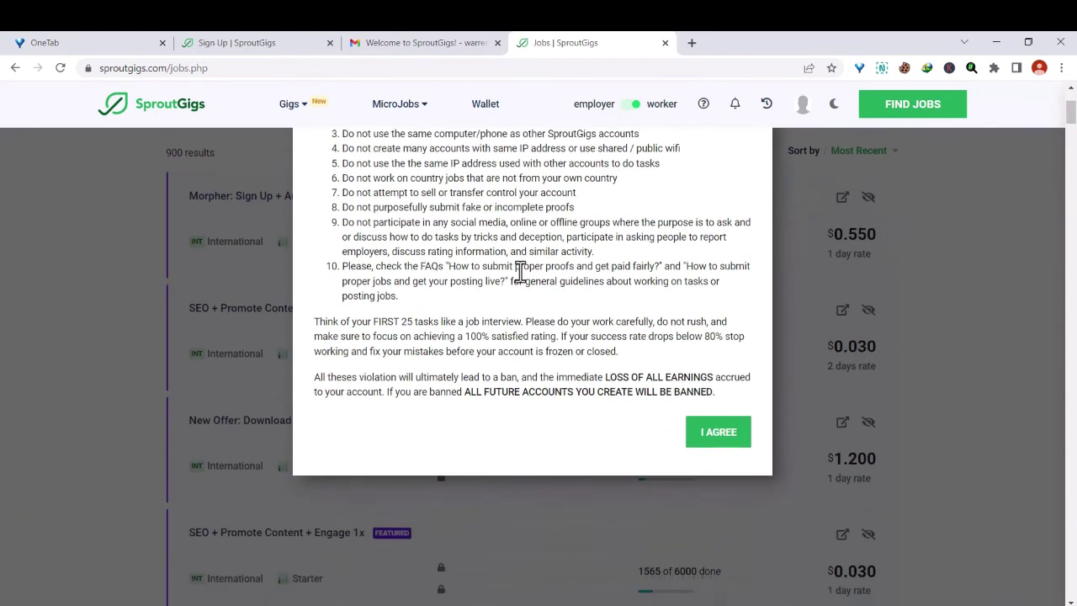
scroll(521, 271, up, 1)
scroll(521, 271, up, 1)
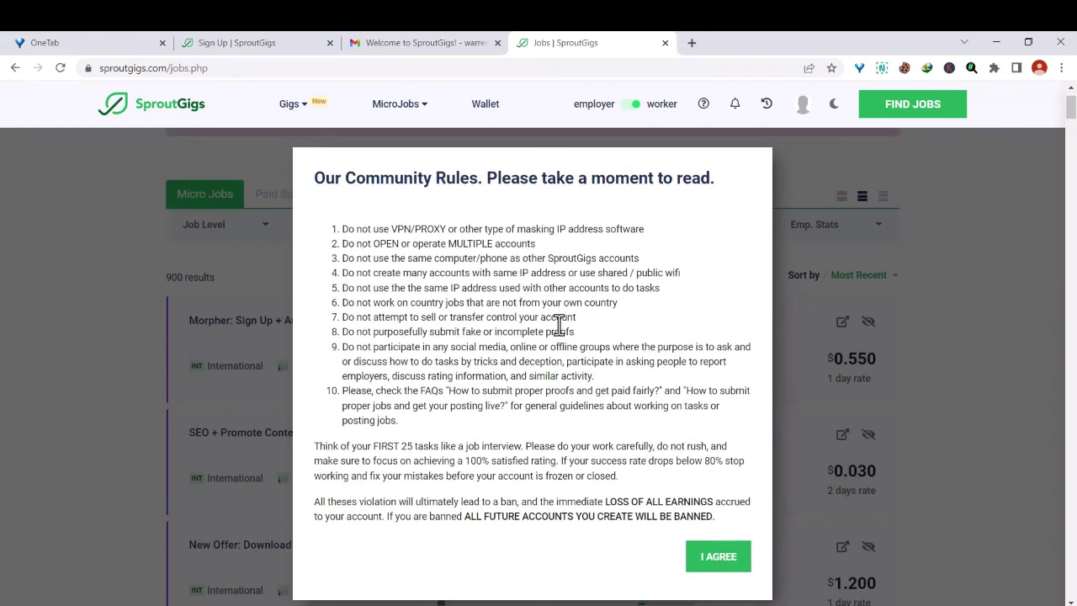
click(711, 572)
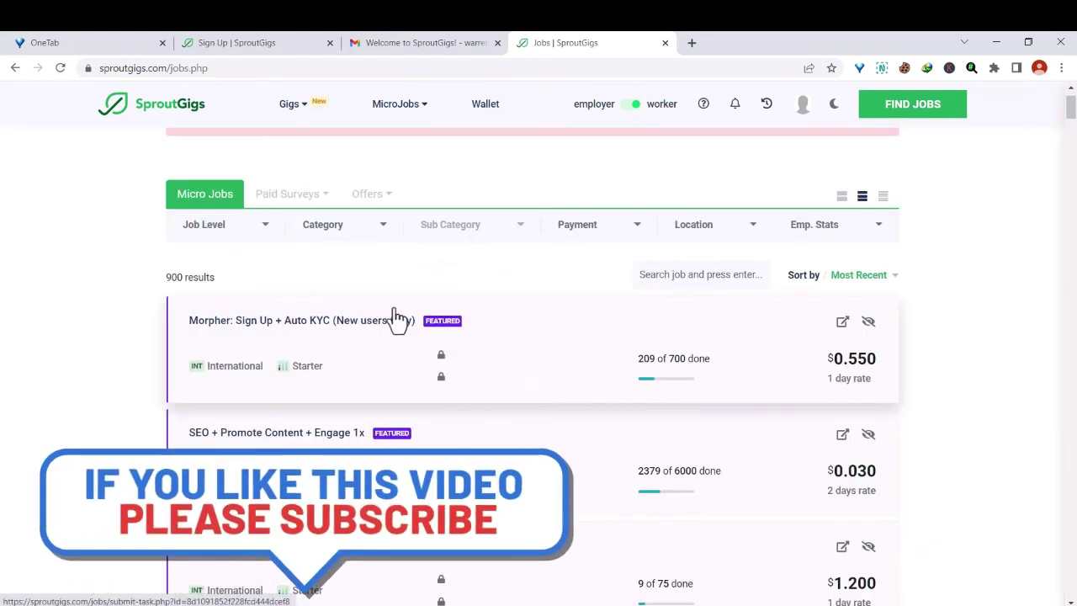
scroll(566, 295, up, 1)
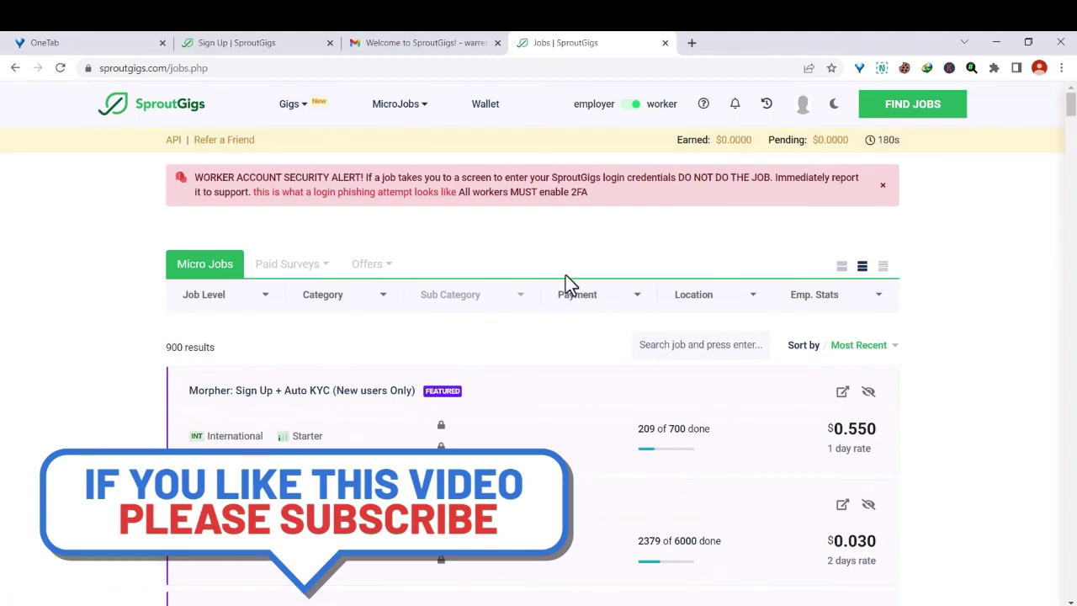